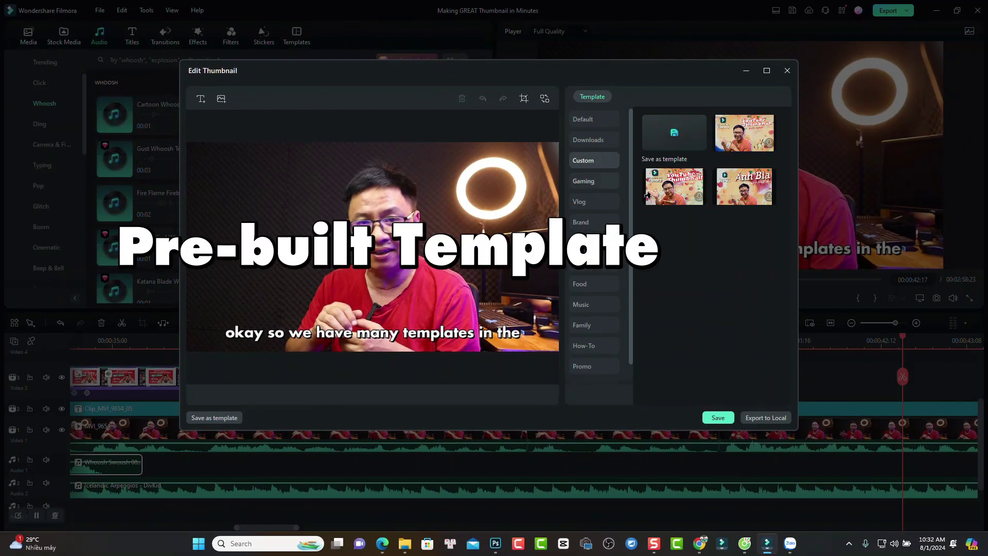
Step: Preview the Gaming, Vlog and Brand thumbnail template categories
{"action": "left_click", "coordinate": [583, 181]}
{"action": "left_click", "coordinate": [579, 202]}
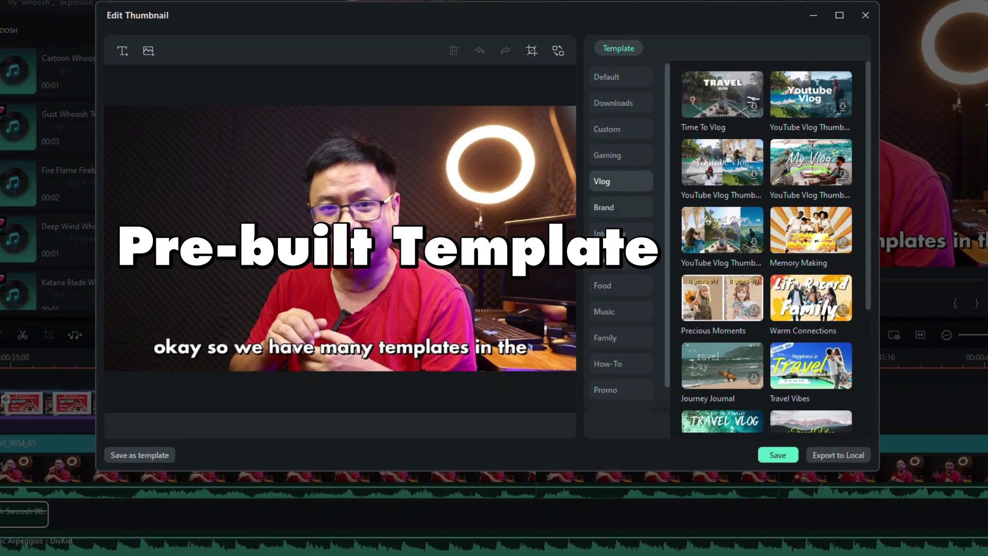
{"action": "left_click", "coordinate": [620, 207]}
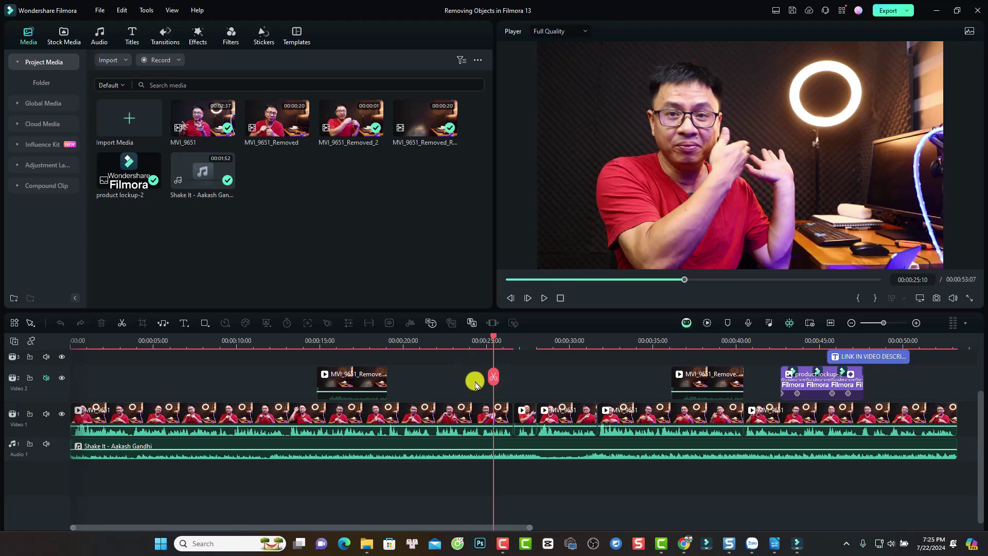
Step: Scrub the preview to 00:00:22:04, then open the export's thumbnail editor
{"action": "left_click", "coordinate": [465, 345]}
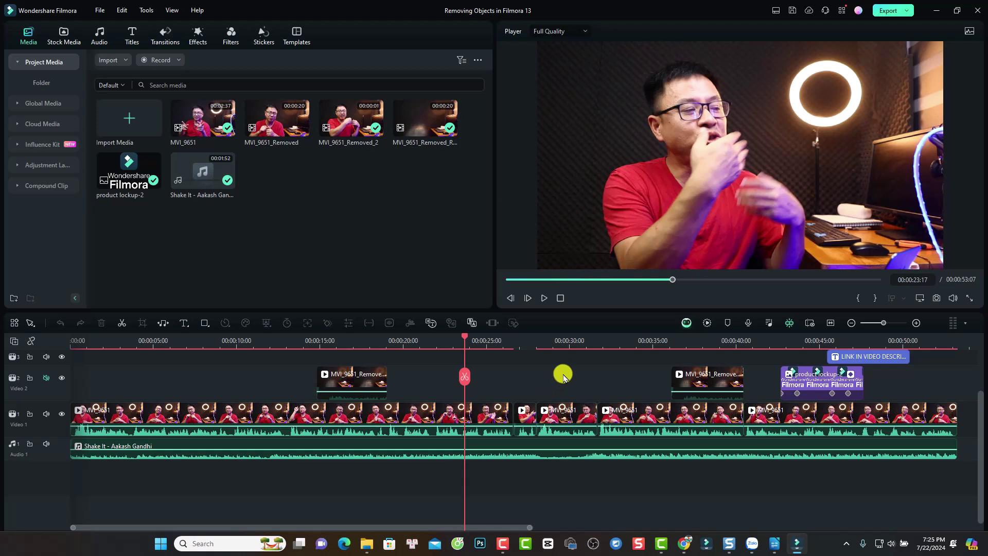
{"action": "left_click", "coordinate": [291, 343]}
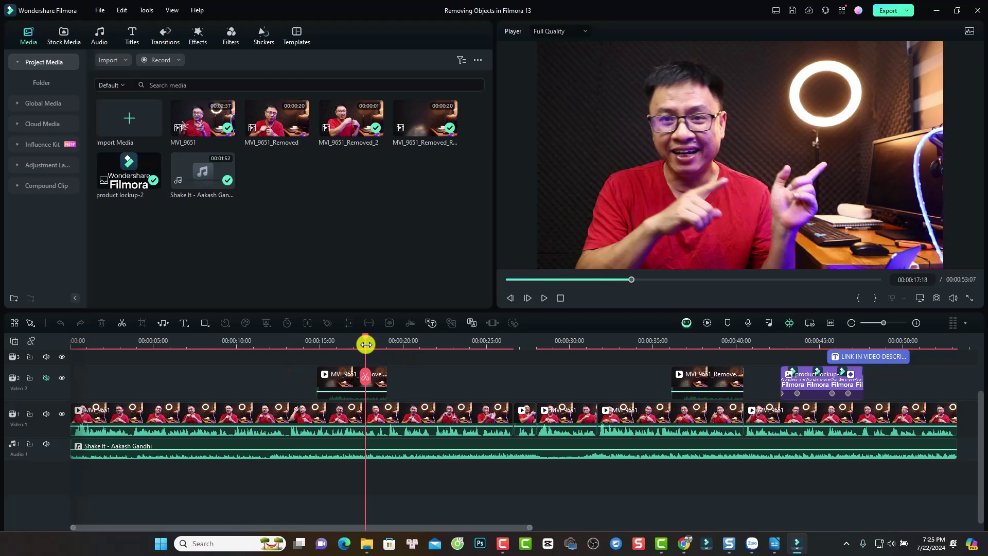
{"action": "left_click_drag", "start_coordinate": [365, 341], "coordinate": [439, 342]}
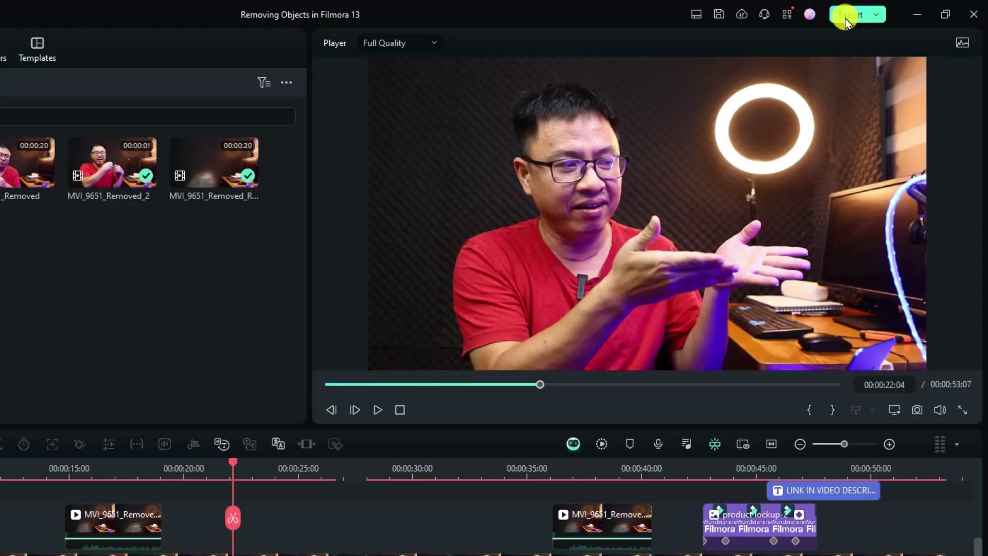
{"action": "left_click", "coordinate": [846, 15]}
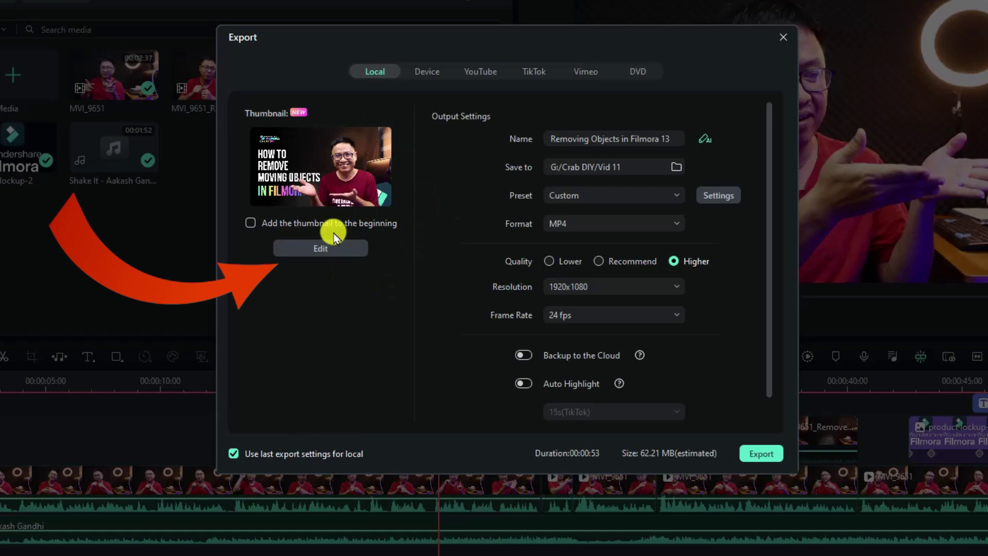
{"action": "left_click", "coordinate": [323, 249]}
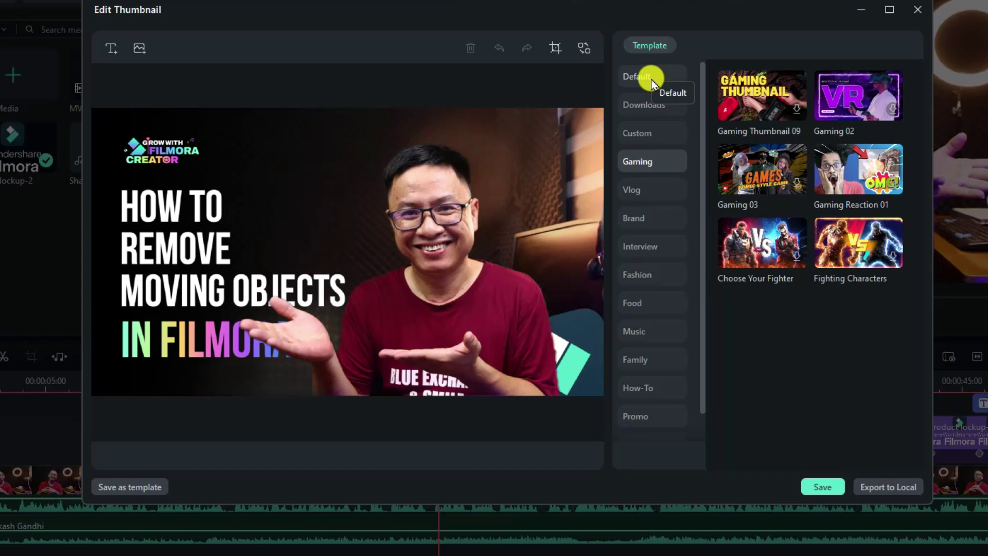
Step: Browse the Default, Downloaded, Custom, Gaming, Vlog and Brand template categories
{"action": "left_click", "coordinate": [642, 80]}
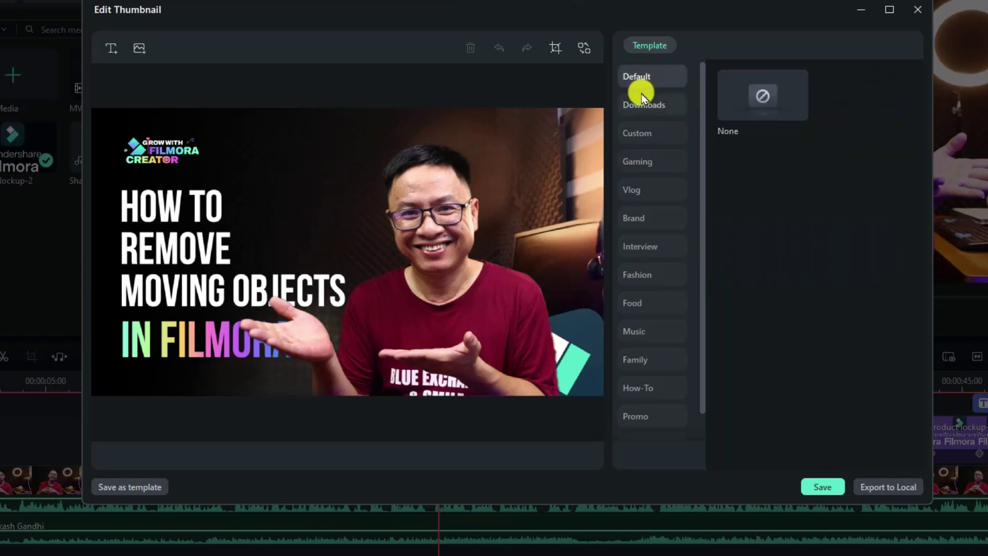
{"action": "left_click", "coordinate": [642, 101]}
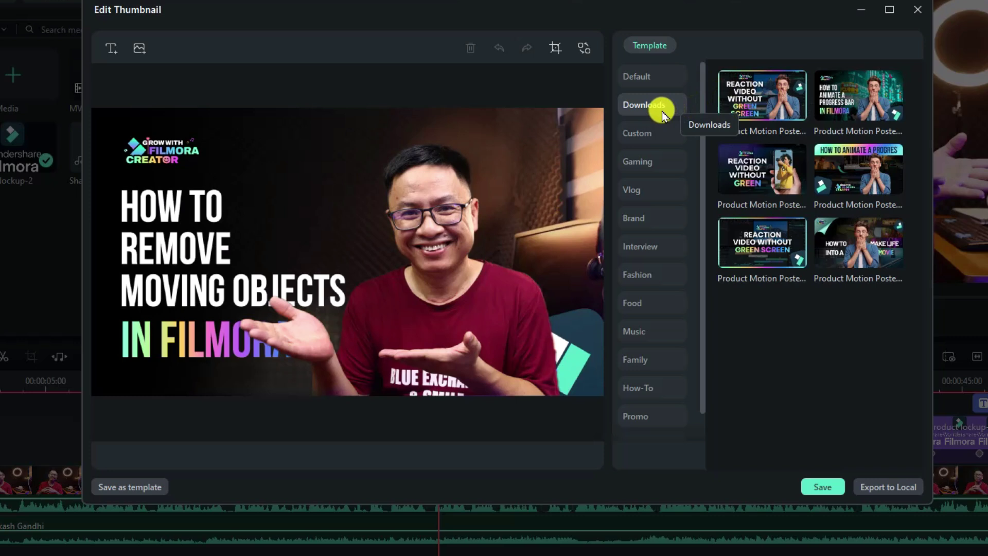
{"action": "left_click", "coordinate": [637, 132]}
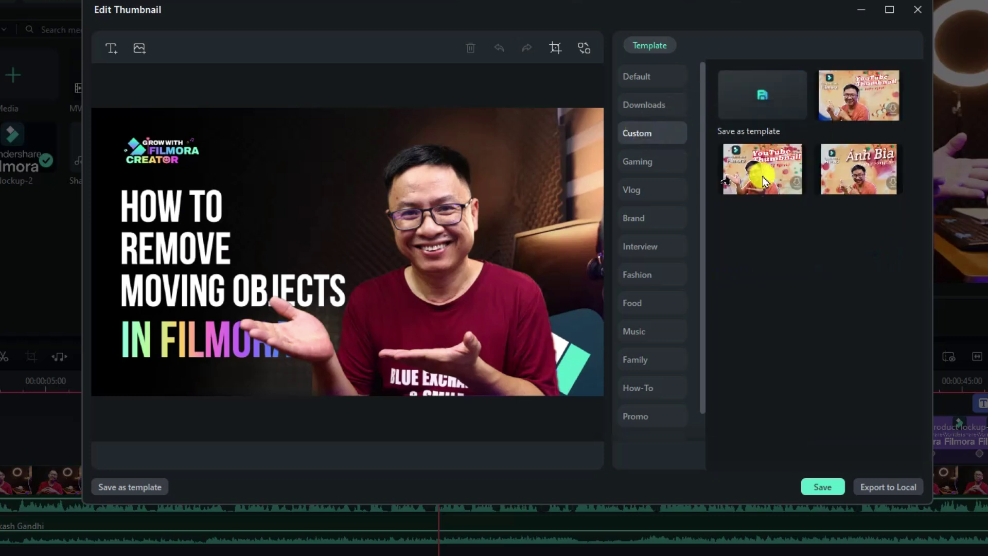
{"action": "left_click", "coordinate": [645, 163]}
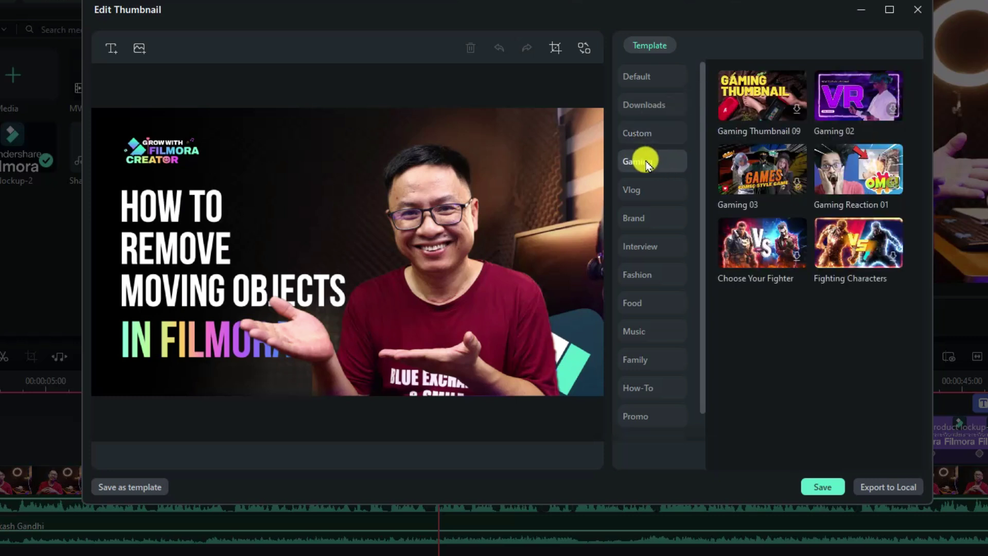
{"action": "left_click", "coordinate": [636, 193]}
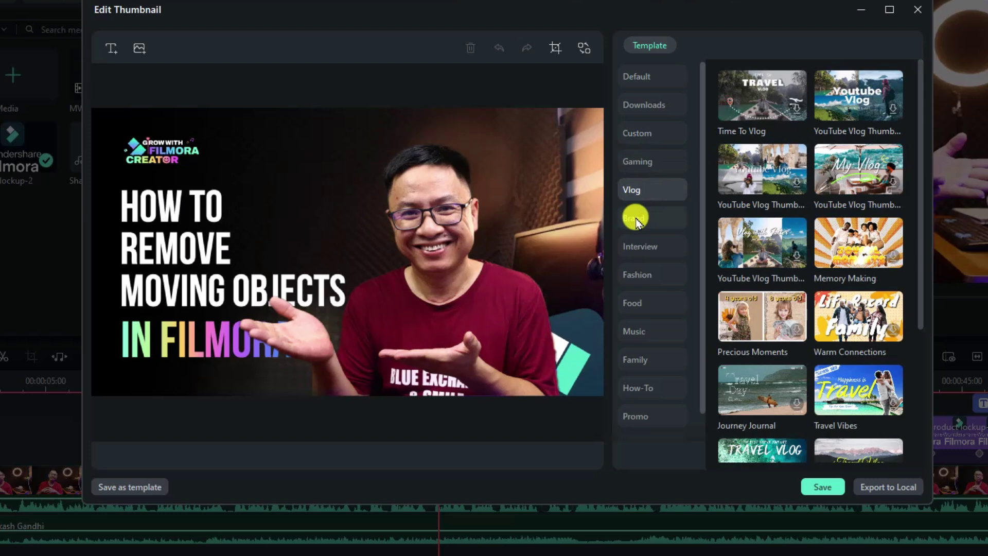
{"action": "left_click", "coordinate": [636, 218]}
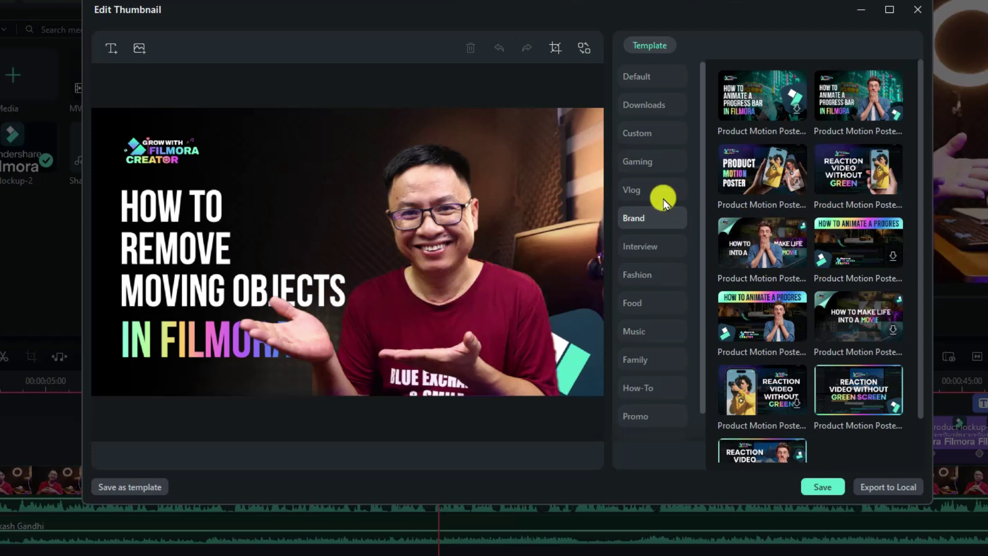
Step: Browse Interview through Promo and Education templates, then return to the Brand category
{"action": "left_click", "coordinate": [638, 254]}
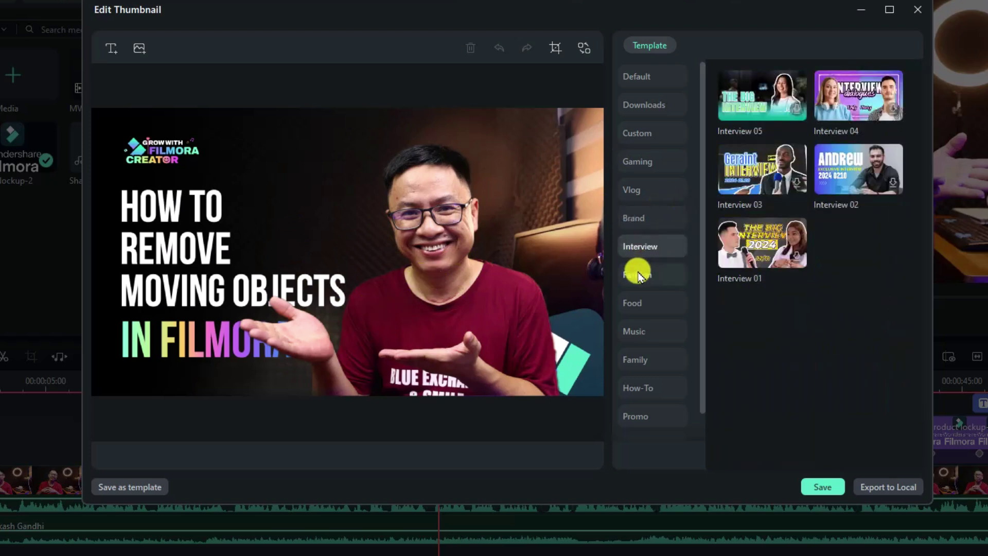
{"action": "left_click", "coordinate": [637, 272]}
{"action": "left_click", "coordinate": [633, 302]}
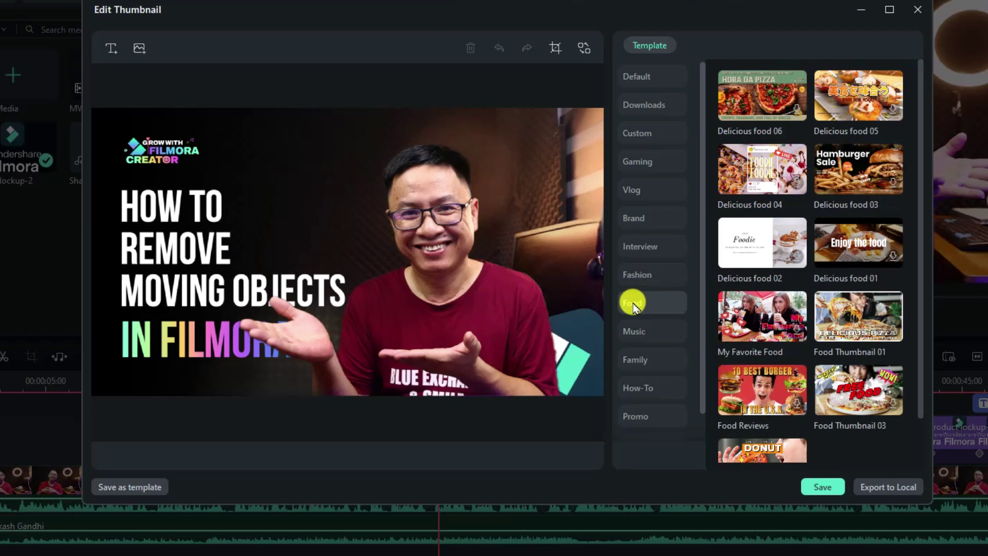
{"action": "left_click", "coordinate": [633, 330]}
{"action": "left_click", "coordinate": [635, 360]}
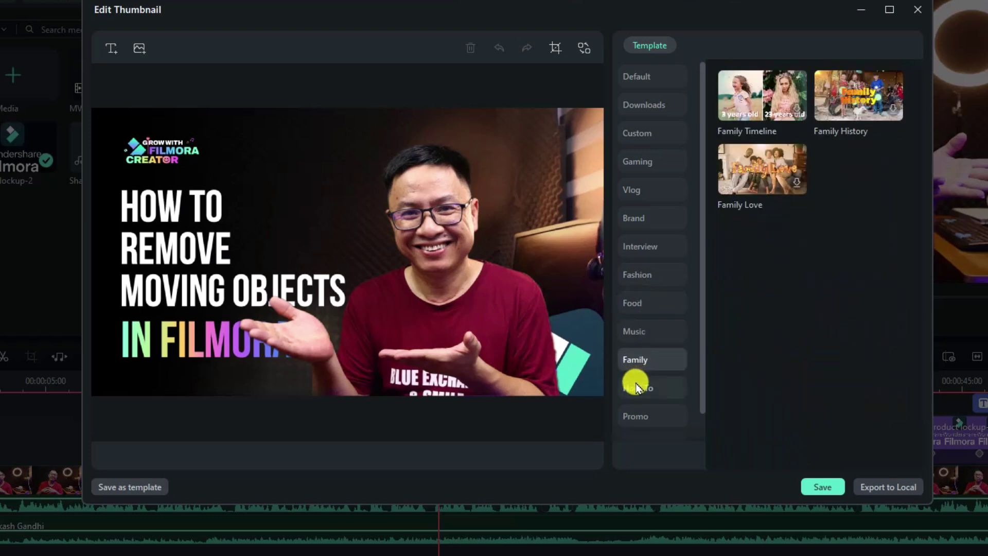
{"action": "left_click", "coordinate": [637, 384]}
{"action": "scroll", "coordinate": [647, 386], "scroll_direction": "down", "scroll_amount": 1}
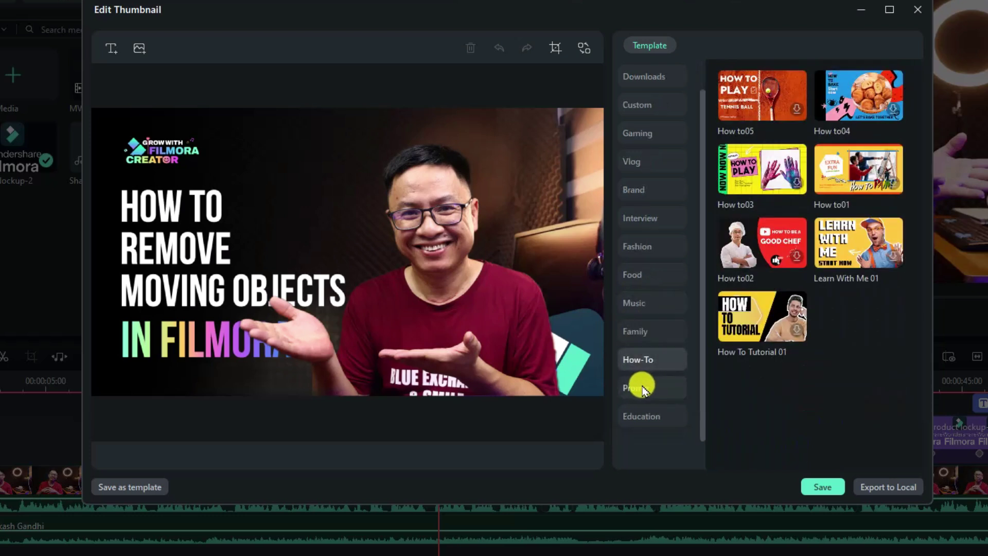
{"action": "left_click", "coordinate": [641, 387]}
{"action": "left_click", "coordinate": [639, 416]}
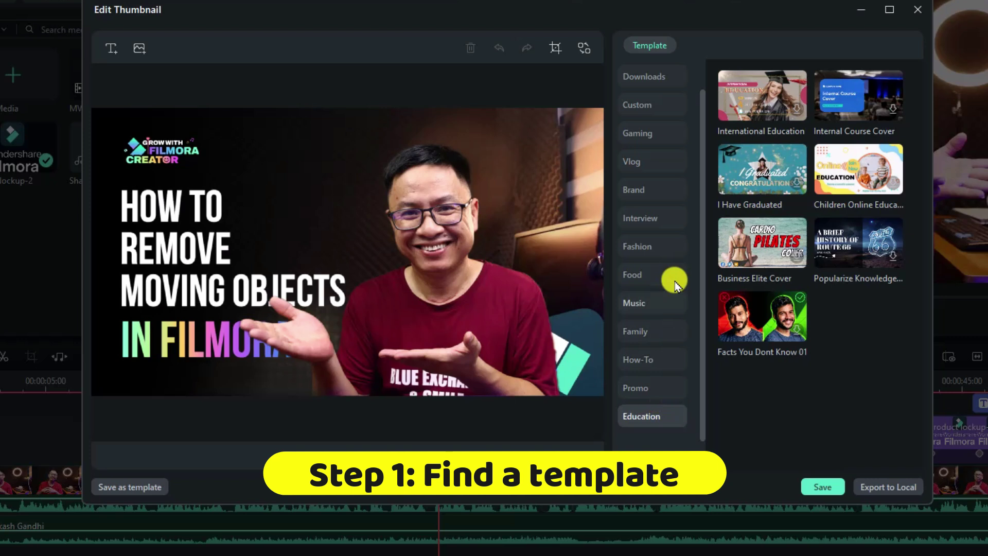
{"action": "left_click", "coordinate": [638, 193]}
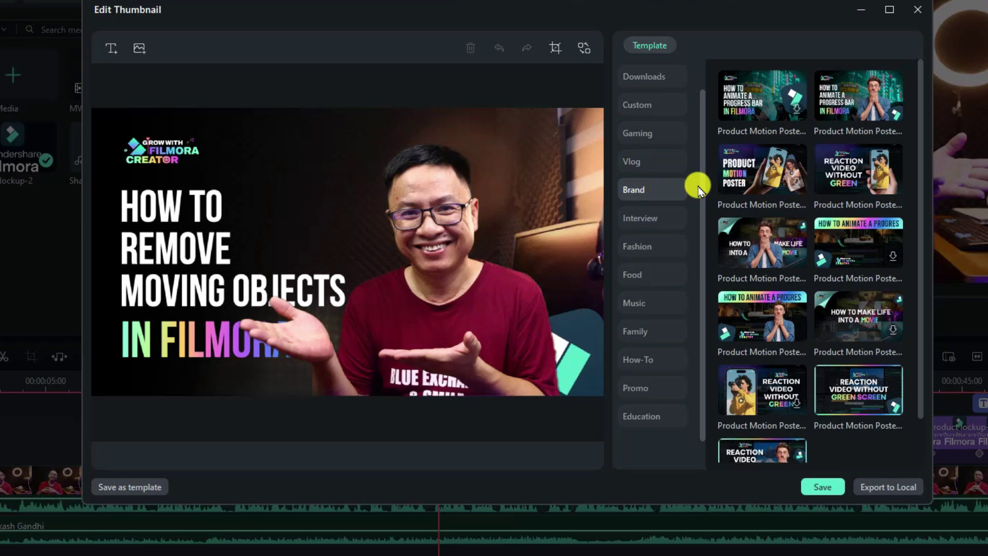
Step: Swap the current thumbnail for the Brand template 'REACTION VIDEO WITHOUT GREEN SCREEN'
{"action": "scroll", "coordinate": [832, 262], "scroll_direction": "down", "scroll_amount": 1}
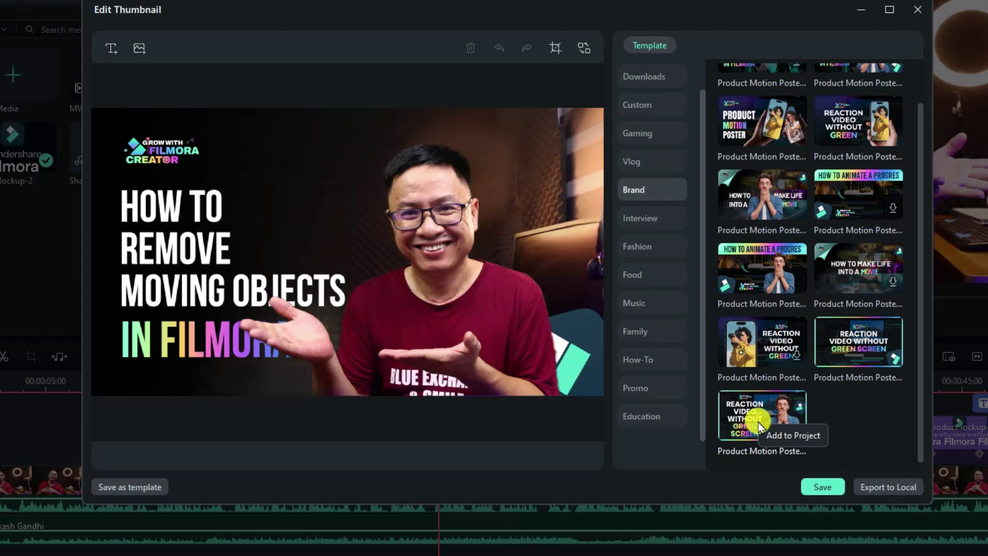
{"action": "left_click", "coordinate": [758, 422]}
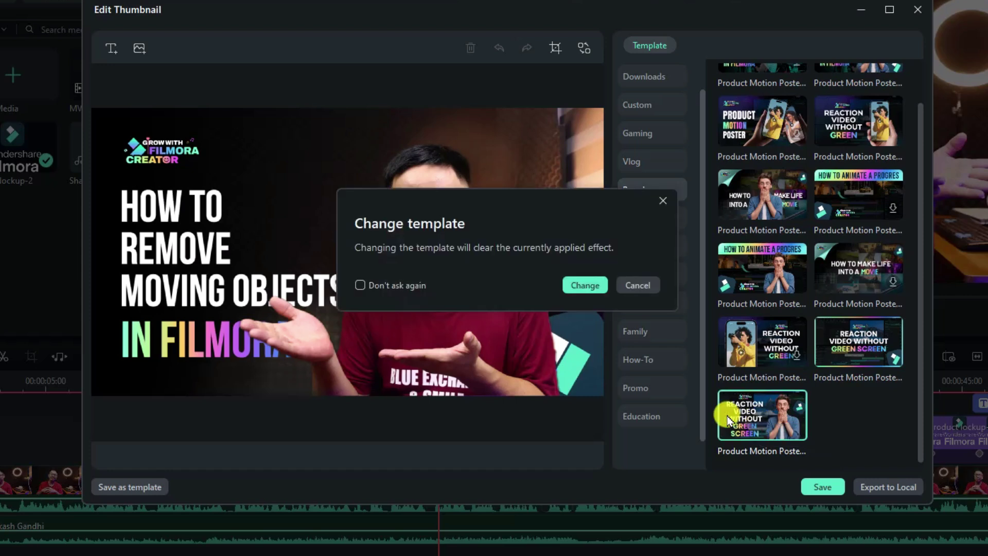
{"action": "left_click", "coordinate": [585, 285]}
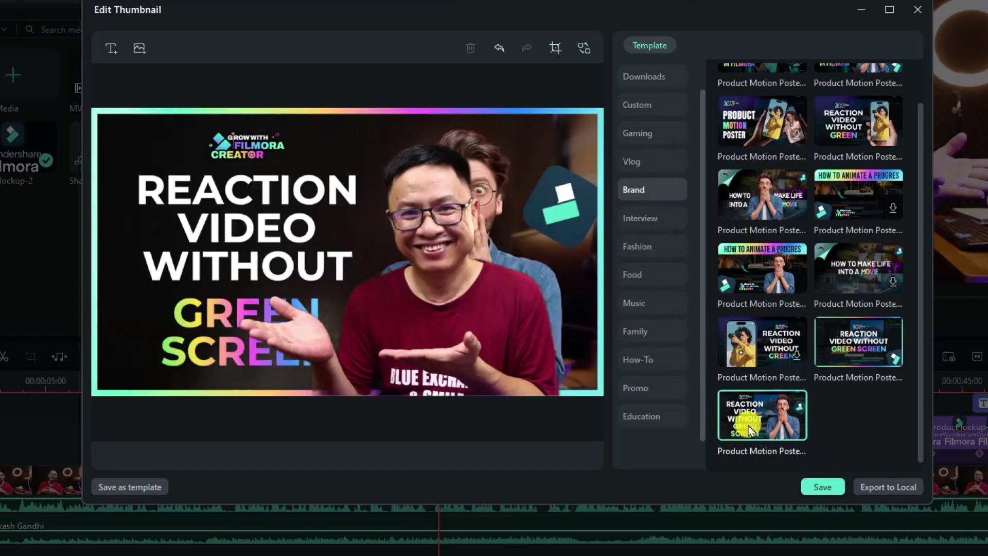
{"action": "left_click", "coordinate": [465, 358]}
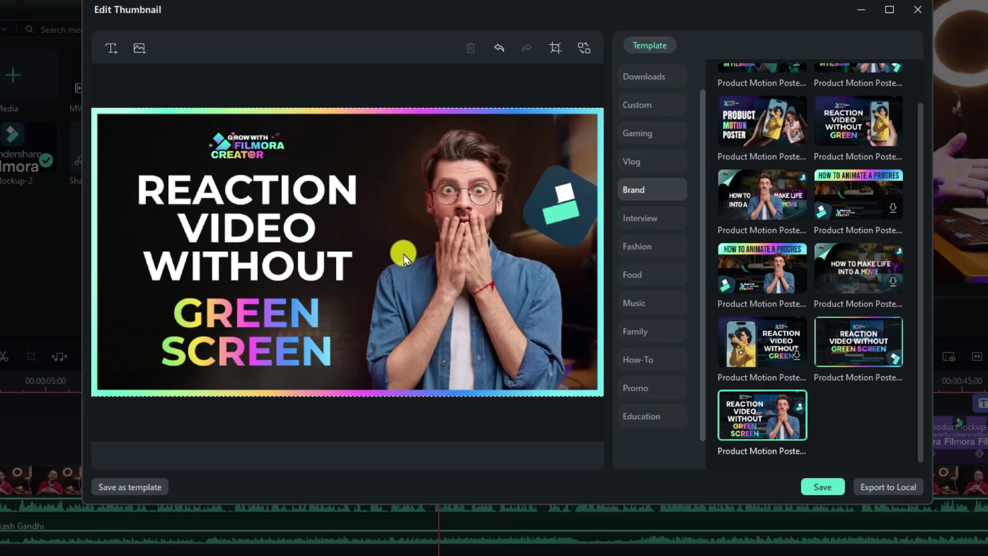
Step: Nudge the Grow with Filmora Creator logo upward and enlarge it to 16.85%
{"action": "left_click", "coordinate": [247, 161]}
{"action": "left_click_drag", "start_coordinate": [245, 159], "coordinate": [219, 152]}
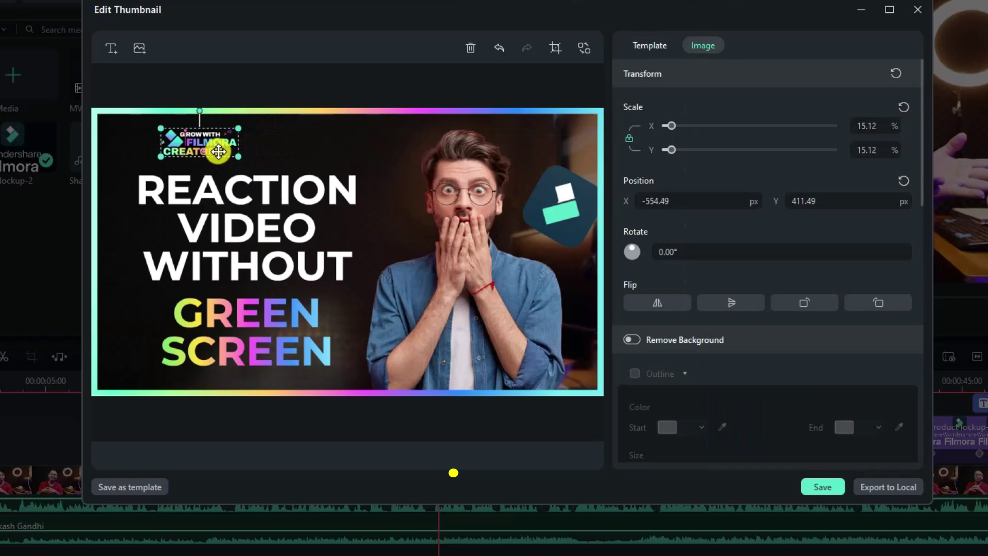
{"action": "mouse_move", "coordinate": [236, 155]}
{"action": "left_mouse_down"}
{"action": "mouse_move", "coordinate": [290, 173]}
{"action": "mouse_move", "coordinate": [246, 159]}
{"action": "left_mouse_up"}
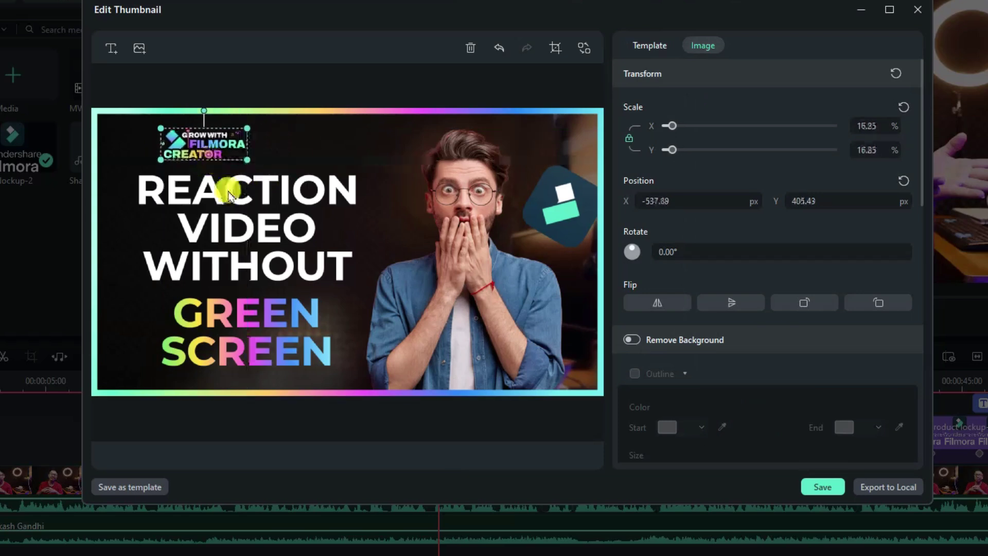
Step: Rewrite the title as 'Making' and 'Thumbnails' on two lines
{"action": "left_click", "coordinate": [244, 257]}
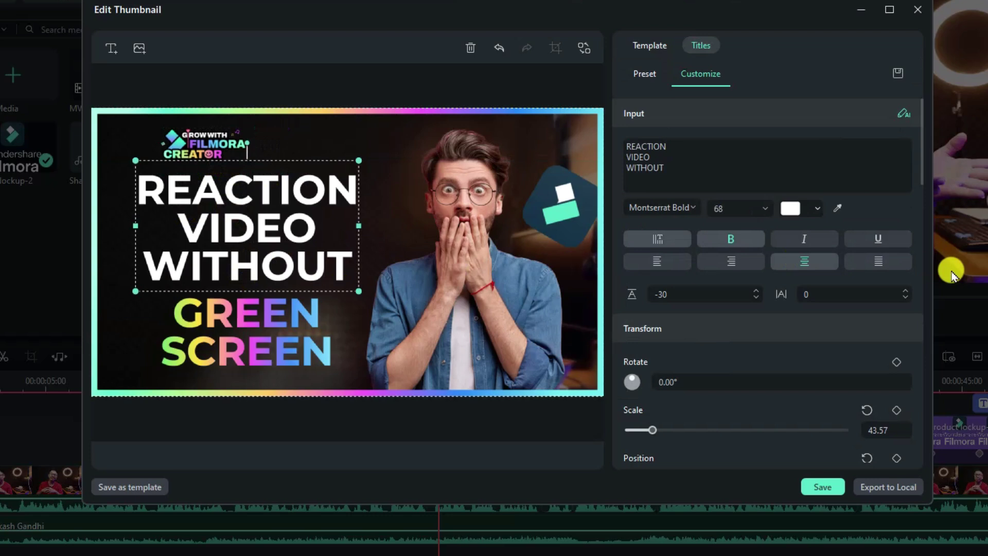
{"action": "double_click", "coordinate": [245, 227]}
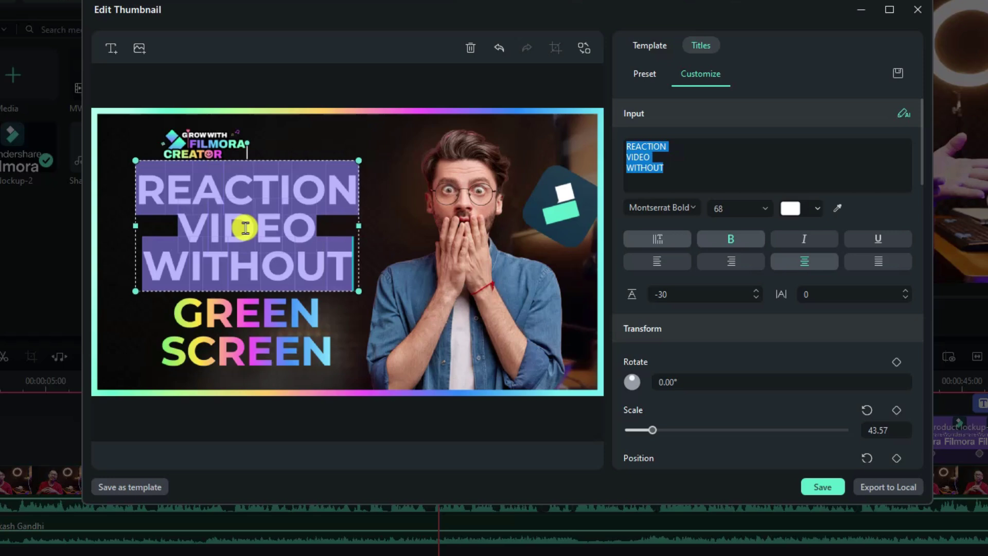
{"action": "type", "text": "Ja"}
{"action": "key", "text": "BackSpace"}
{"action": "key", "text": "BackSpace"}
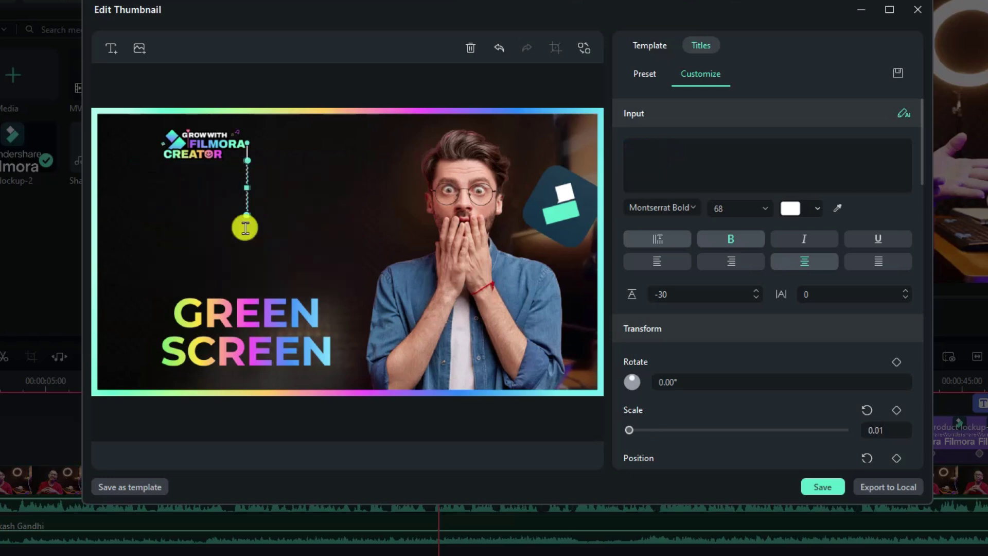
{"action": "type", "text": "Making"}
{"action": "key", "text": "Return"}
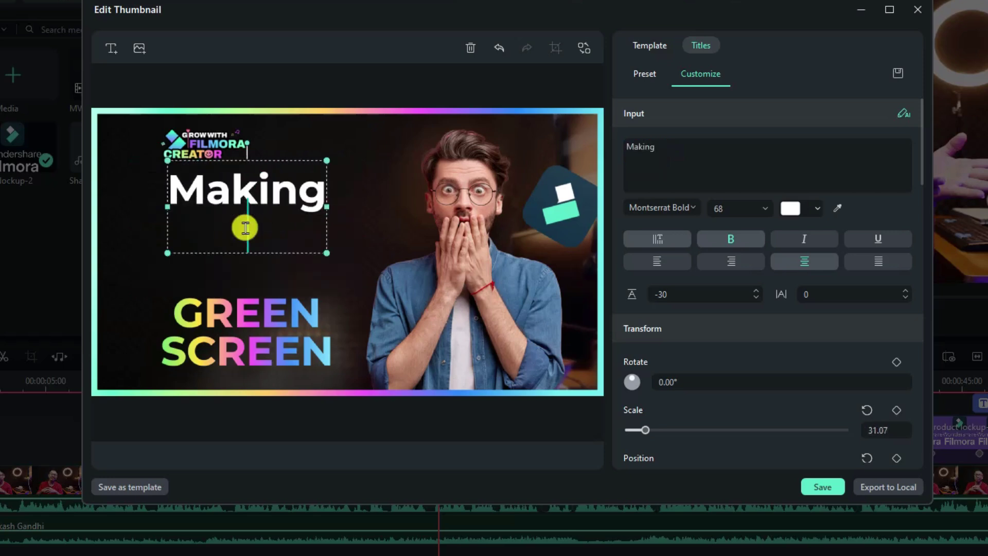
{"action": "type", "text": "Thumba"}
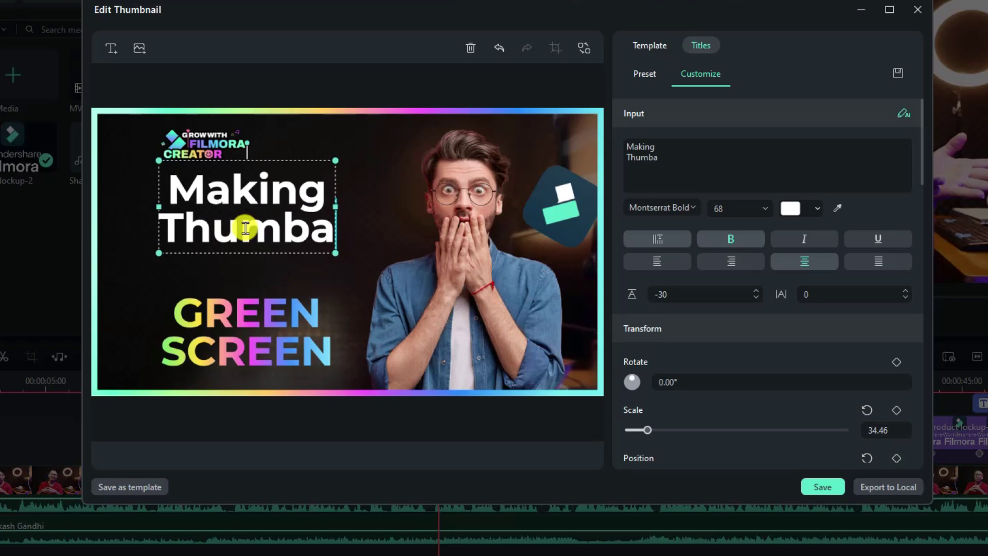
{"action": "key", "text": "BackSpace"}
{"action": "type", "text": "nails"}
{"action": "key", "text": "Return"}
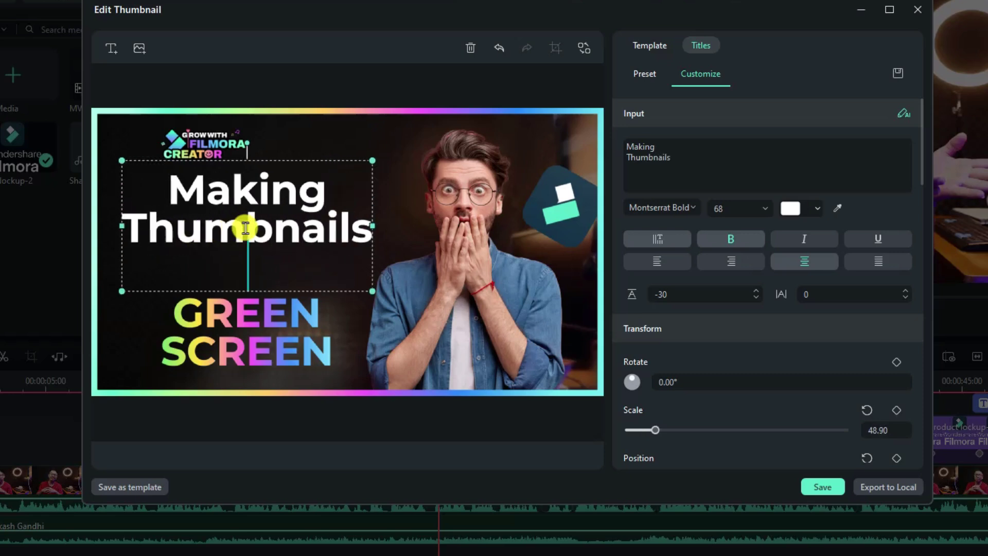
{"action": "type", "text": "F"}
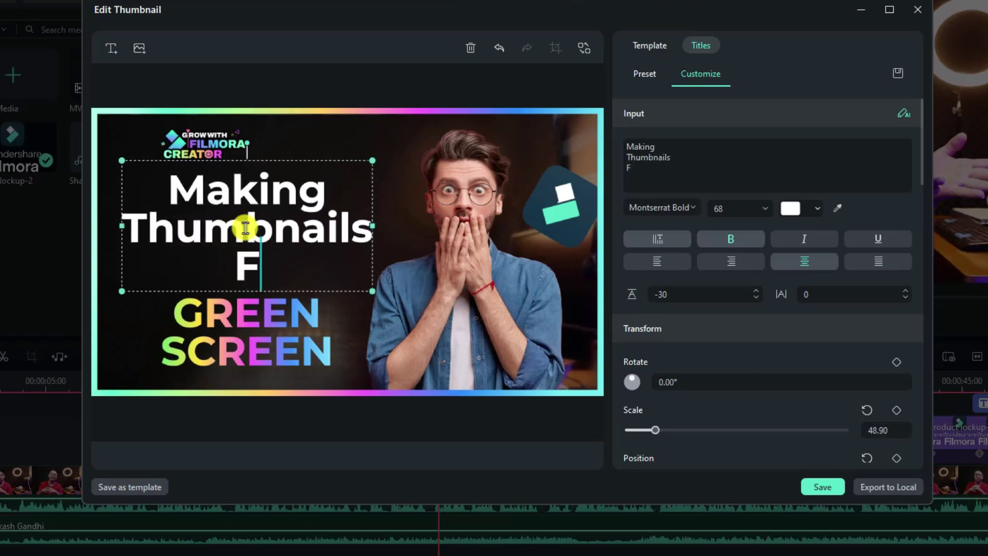
{"action": "key", "text": "BackSpace"}
{"action": "key", "text": "BackSpace"}
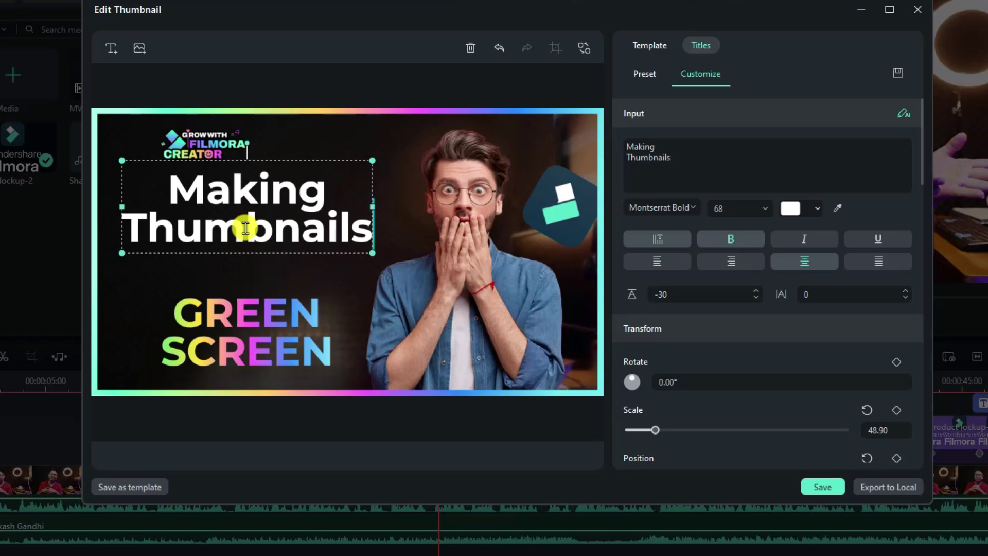
{"action": "left_click", "coordinate": [315, 128]}
Step: Move the title slightly lower and set its font to SFU Futura ExtraBold
{"action": "left_click", "coordinate": [249, 222]}
{"action": "left_click_drag", "start_coordinate": [249, 221], "coordinate": [245, 242]}
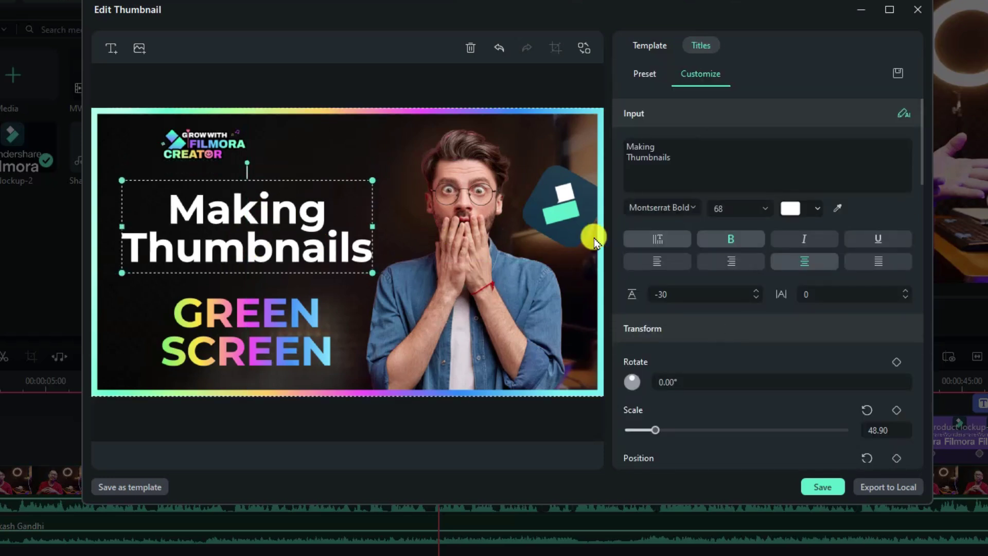
{"action": "left_click", "coordinate": [687, 205]}
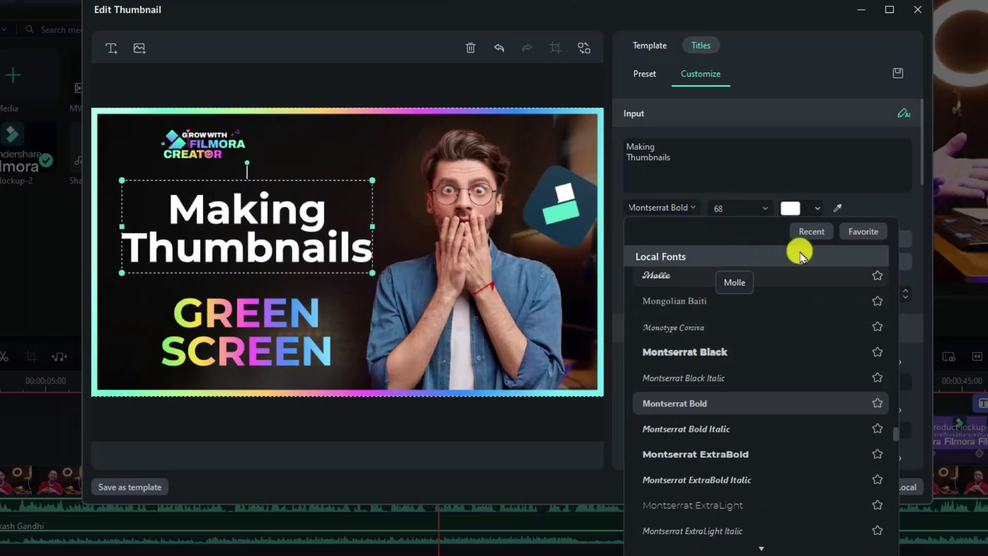
{"action": "left_click", "coordinate": [869, 238]}
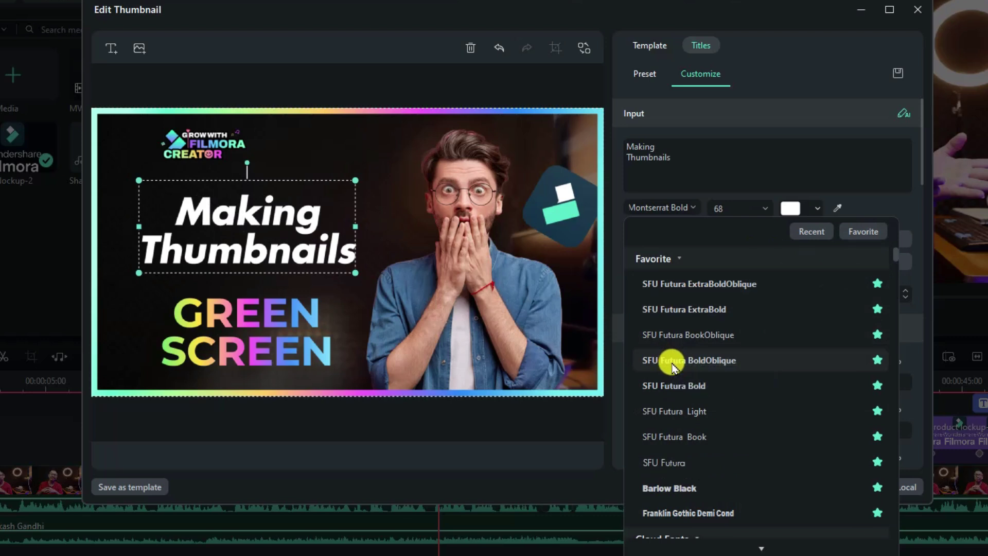
{"action": "left_click", "coordinate": [674, 310]}
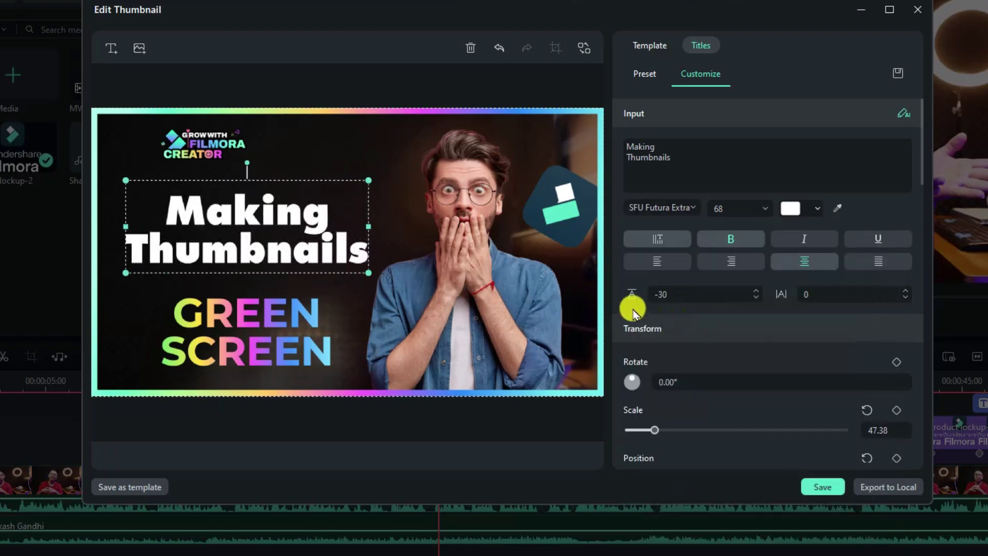
{"action": "left_click", "coordinate": [165, 337]}
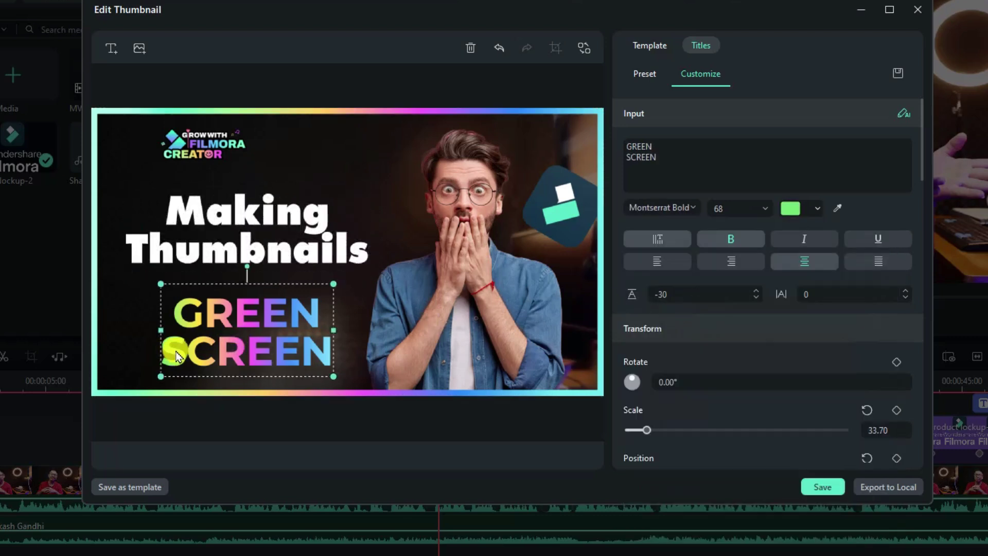
Step: Change the rainbow GREEN SCREEN subtitle text to 'Filmora 13'
{"action": "double_click", "coordinate": [212, 353]}
{"action": "type", "text": "Fi"}
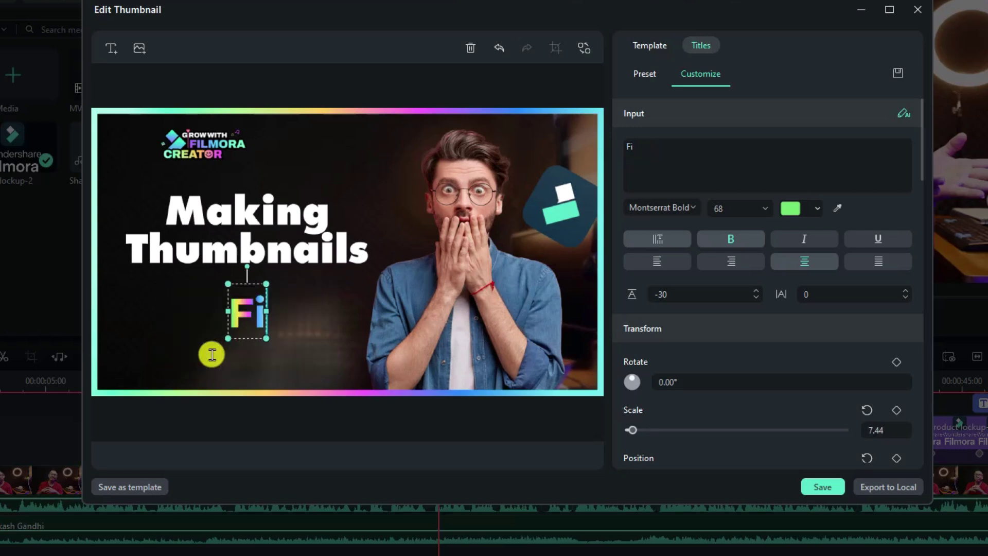
{"action": "type", "text": "lmora 12"}
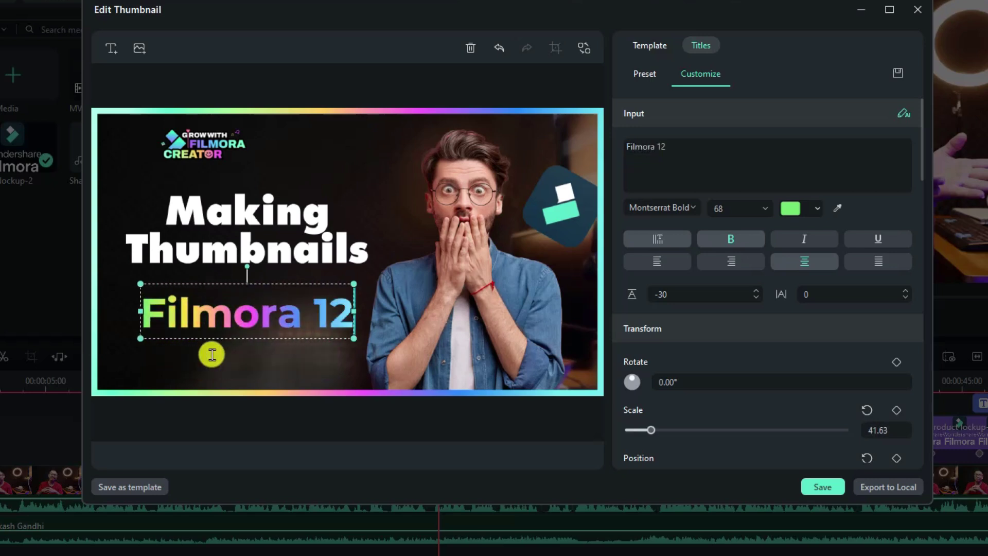
{"action": "key", "text": "BackSpace"}
{"action": "type", "text": "3"}
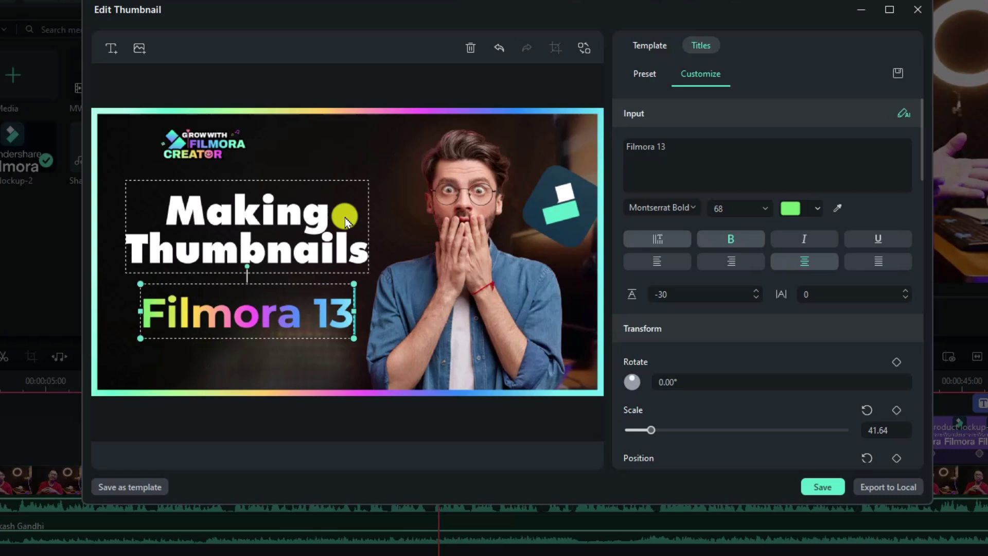
{"action": "left_click", "coordinate": [368, 174]}
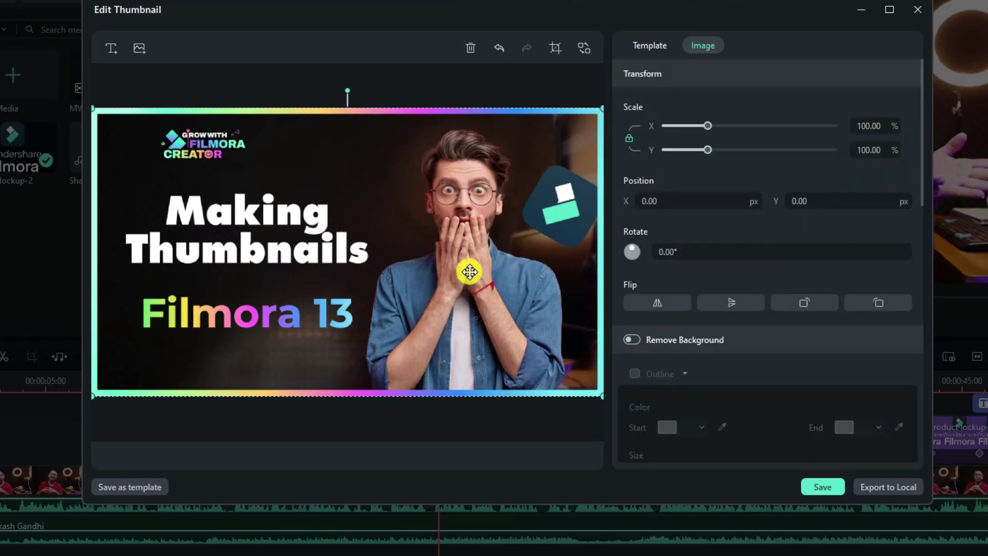
Step: Delete the template's presenter photo and drag the rainbow frame back around the canvas edge
{"action": "key", "text": "Escape"}
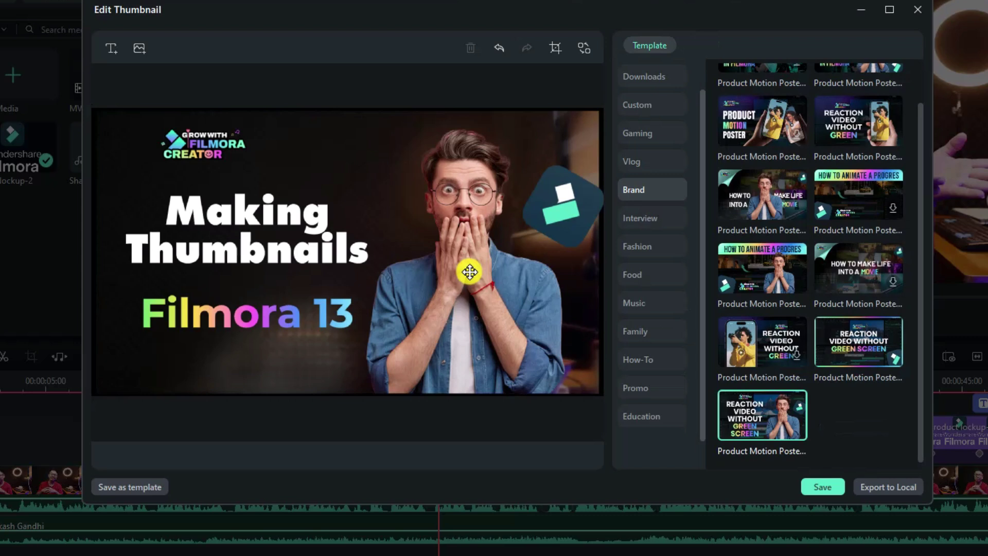
{"action": "left_click", "coordinate": [470, 162]}
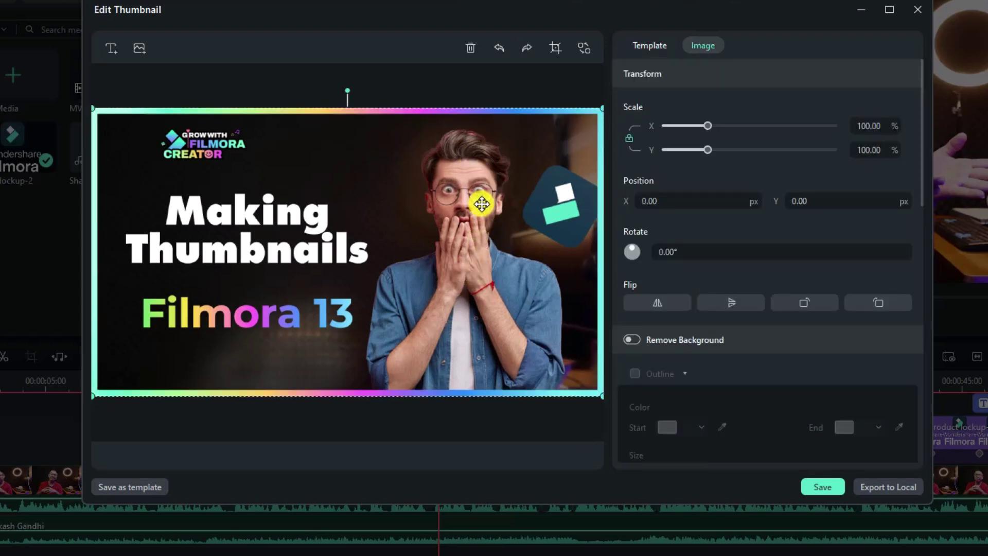
{"action": "mouse_move", "coordinate": [455, 179]}
{"action": "left_mouse_down"}
{"action": "mouse_move", "coordinate": [404, 218]}
{"action": "mouse_move", "coordinate": [422, 295]}
{"action": "mouse_move", "coordinate": [458, 249]}
{"action": "mouse_move", "coordinate": [460, 190]}
{"action": "left_mouse_up"}
{"action": "key", "text": "Delete"}
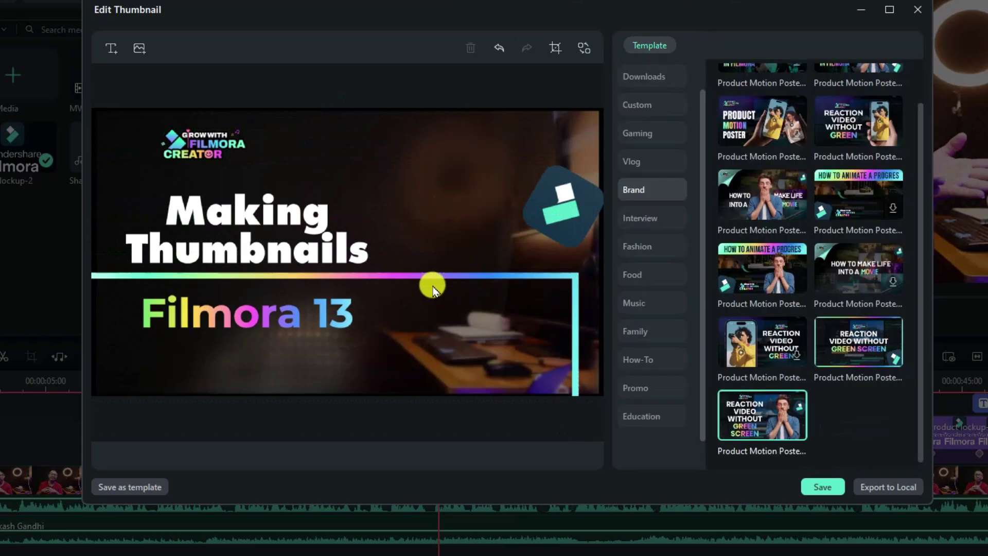
{"action": "left_click", "coordinate": [419, 280]}
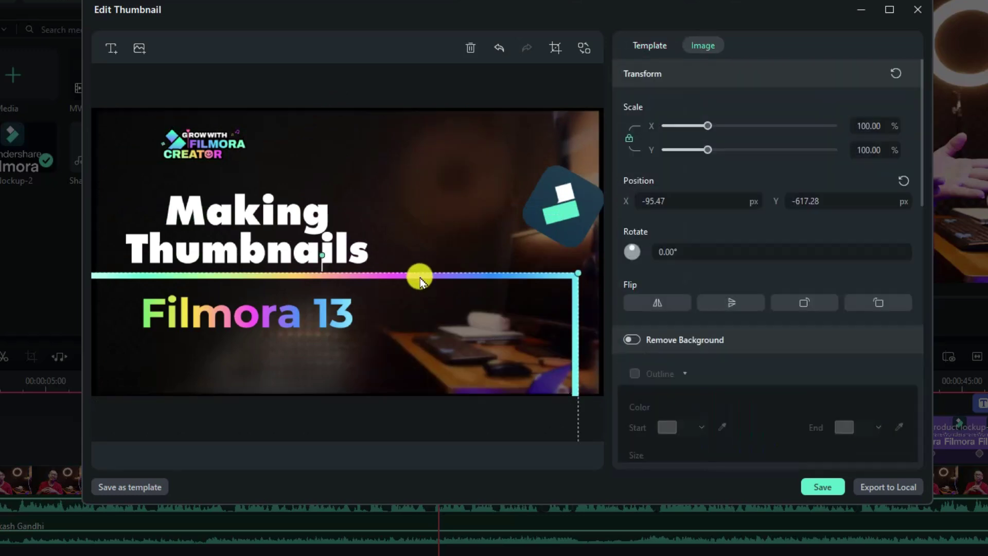
{"action": "left_click_drag", "start_coordinate": [419, 274], "coordinate": [446, 117]}
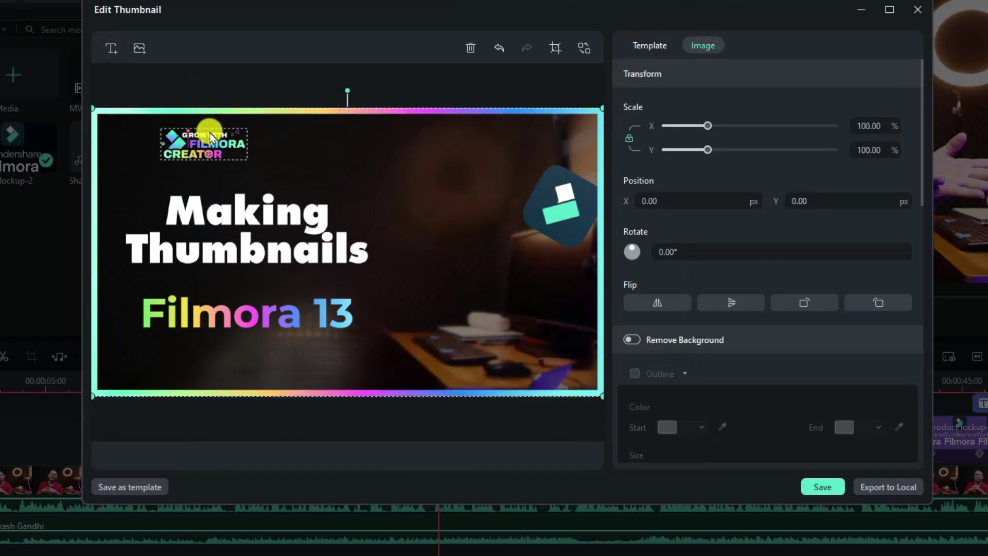
Step: Import the photo IMG_0005 onto the thumbnail canvas
{"action": "left_click", "coordinate": [138, 49]}
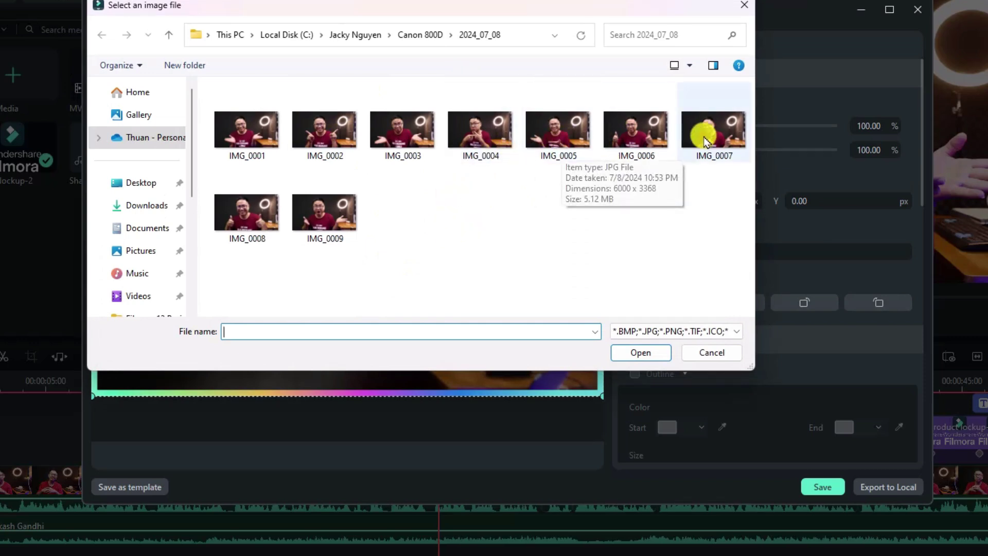
{"action": "left_click", "coordinate": [553, 134]}
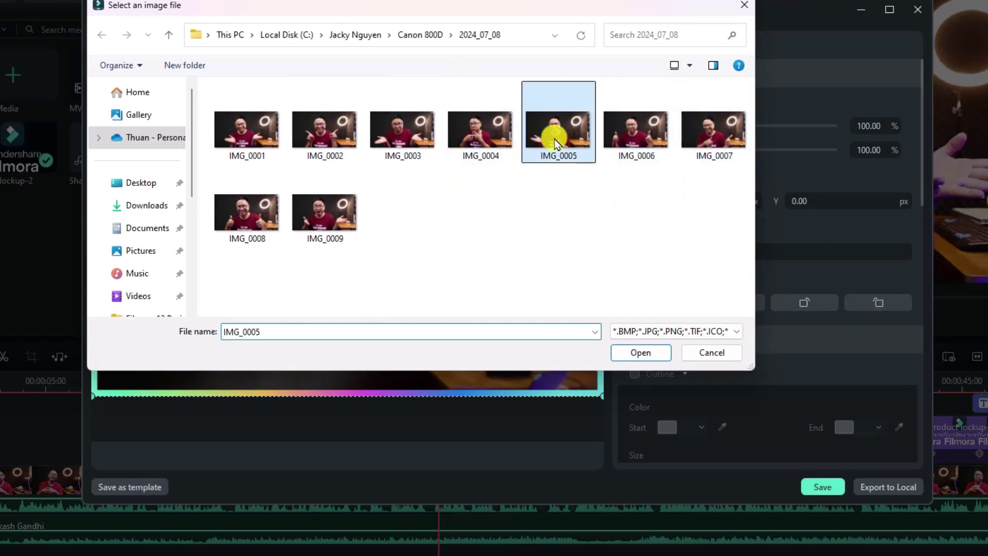
{"action": "left_click", "coordinate": [638, 350]}
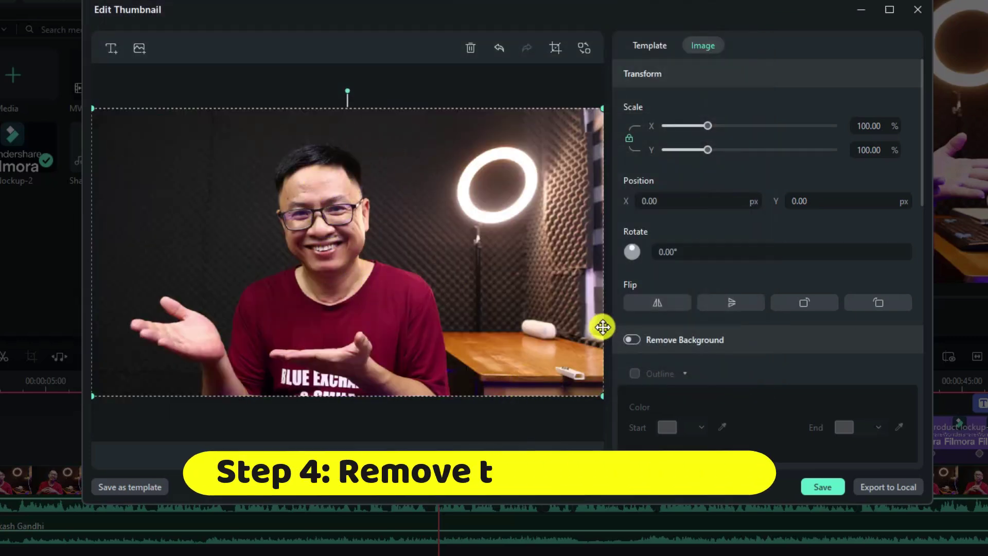
Step: Turn on Remove Background for IMG_0005 and move the presenter to the right side
{"action": "left_click", "coordinate": [635, 341]}
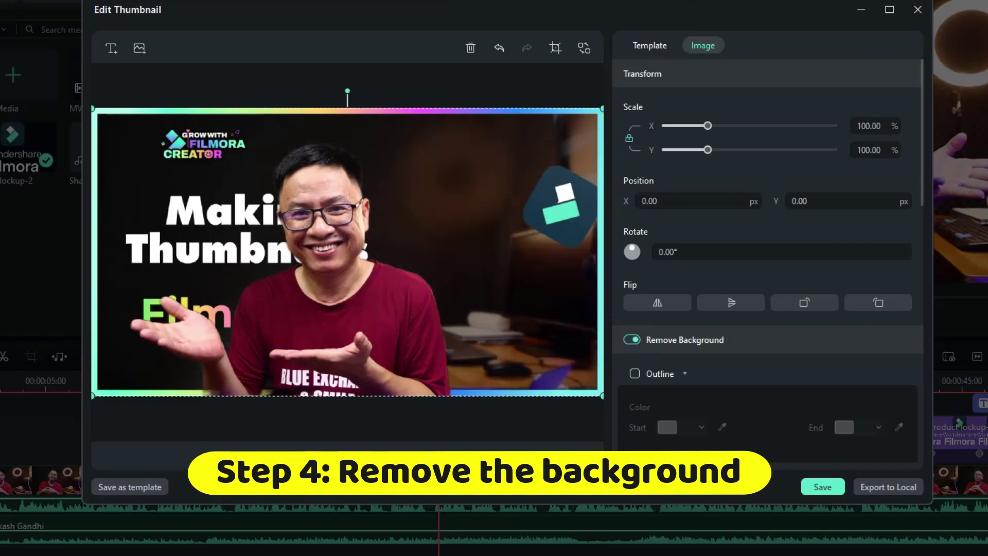
{"action": "left_click_drag", "start_coordinate": [332, 350], "coordinate": [459, 350]}
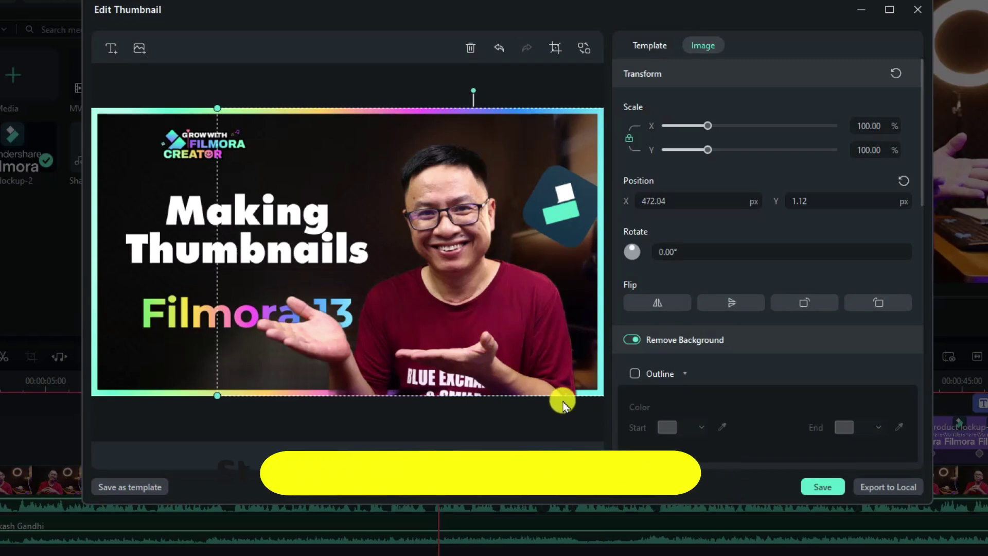
Step: Export the thumbnail to the computer as a 1920 x 1080 JPG
{"action": "left_click", "coordinate": [889, 487]}
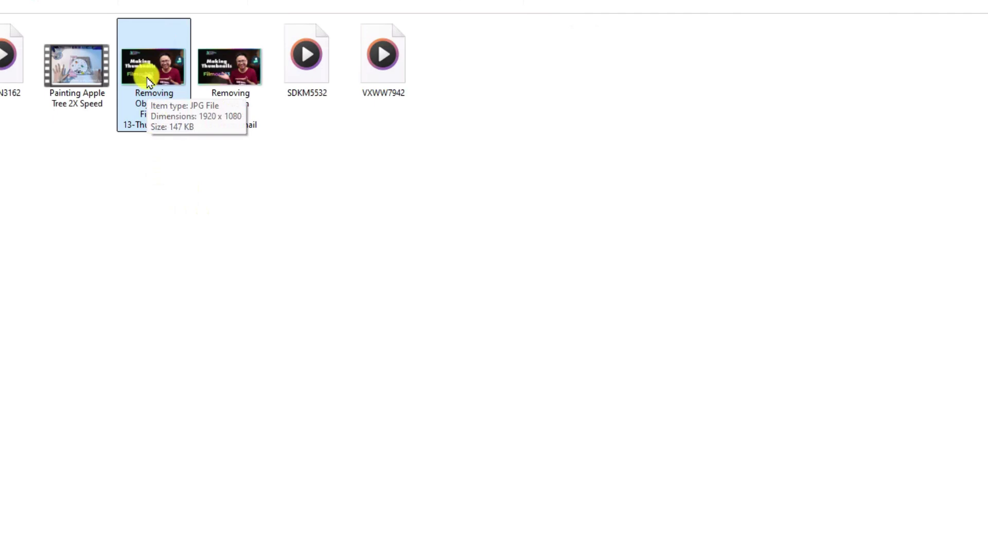
Step: Open the exported thumbnail JPG in Photos and maximize the viewer window
{"action": "double_click", "coordinate": [146, 77]}
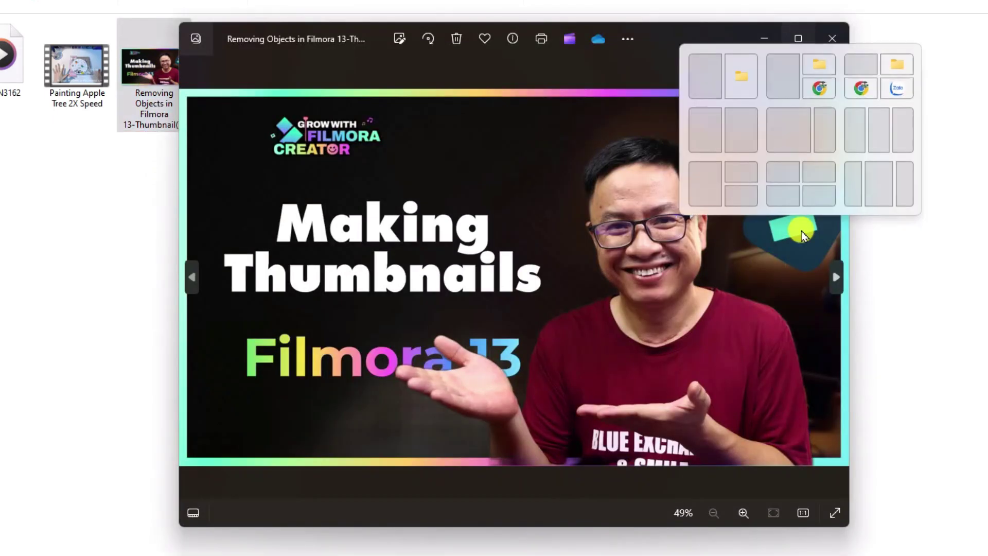
{"action": "left_click", "coordinate": [794, 40]}
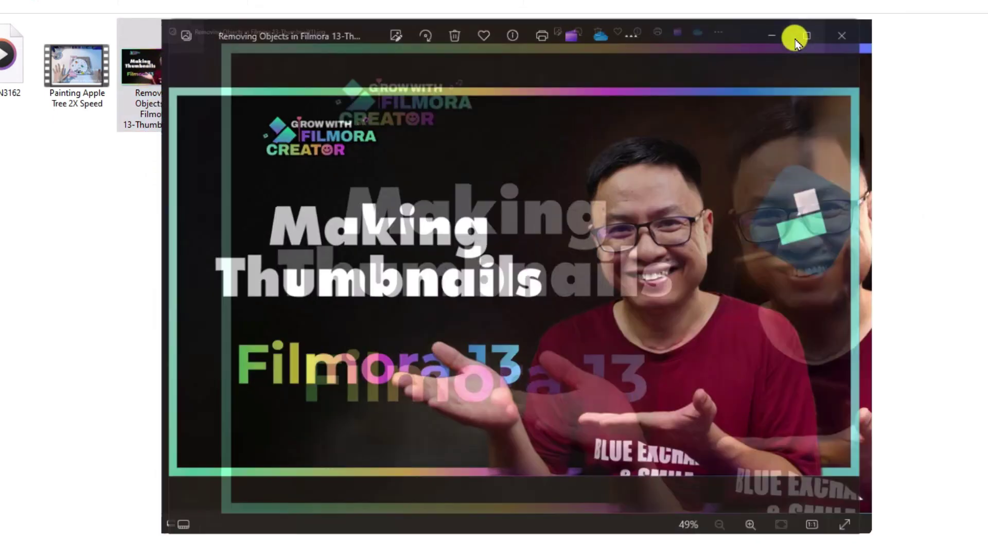